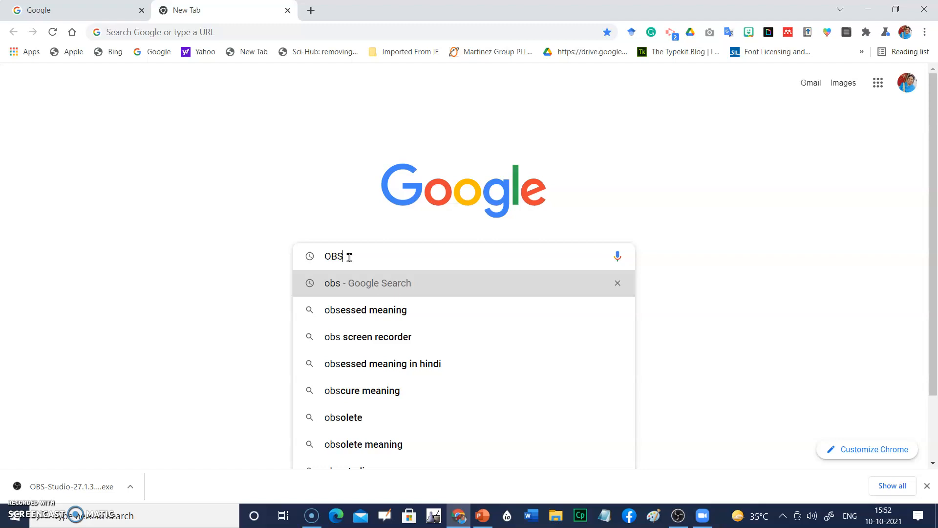
Search Google for OBS and open the Open Broadcaster Software site at obsproject.com.
key(Return)
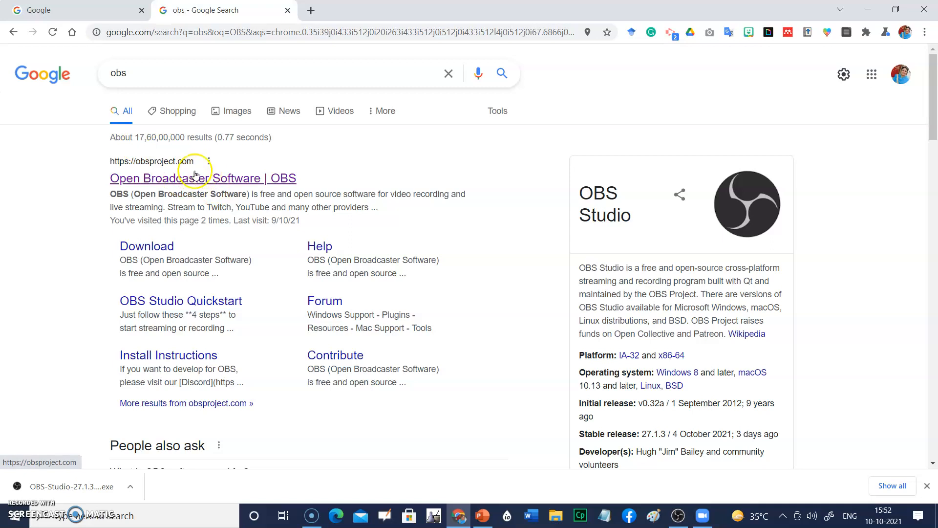
click(227, 177)
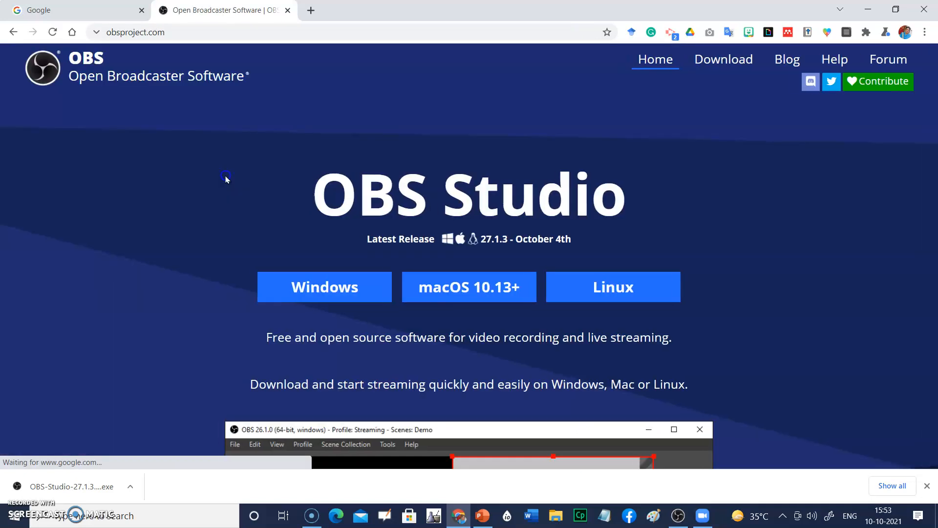
Download the Windows installer of OBS Studio 27.1.3 from the site's home page.
click(321, 292)
click(314, 291)
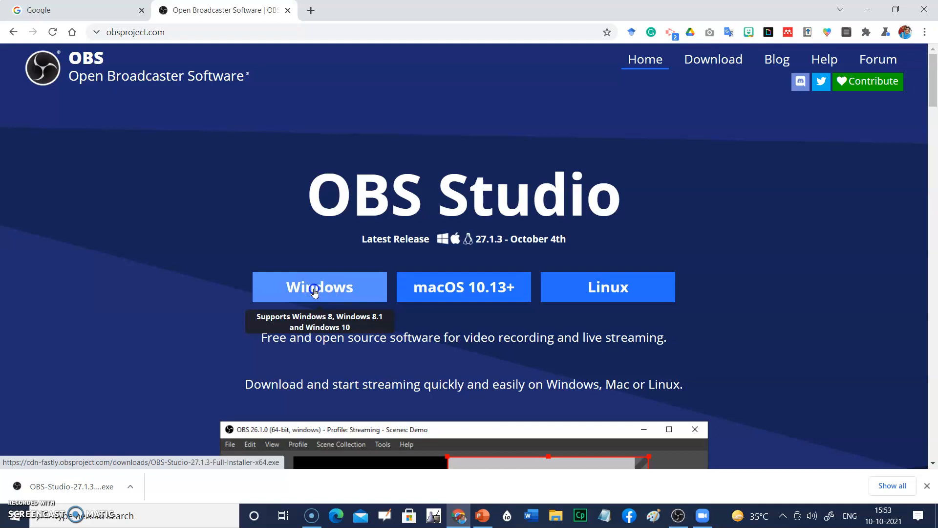
click(319, 290)
click(453, 289)
click(449, 285)
click(617, 290)
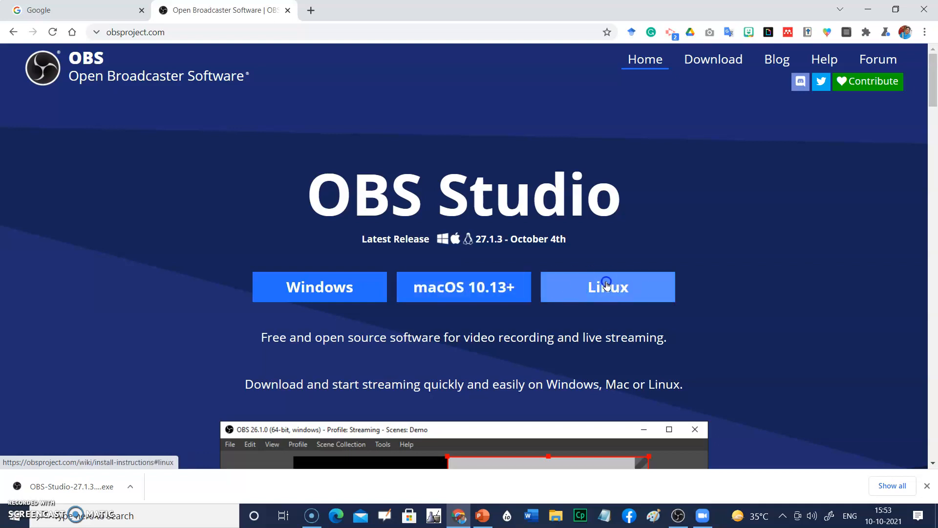
click(322, 295)
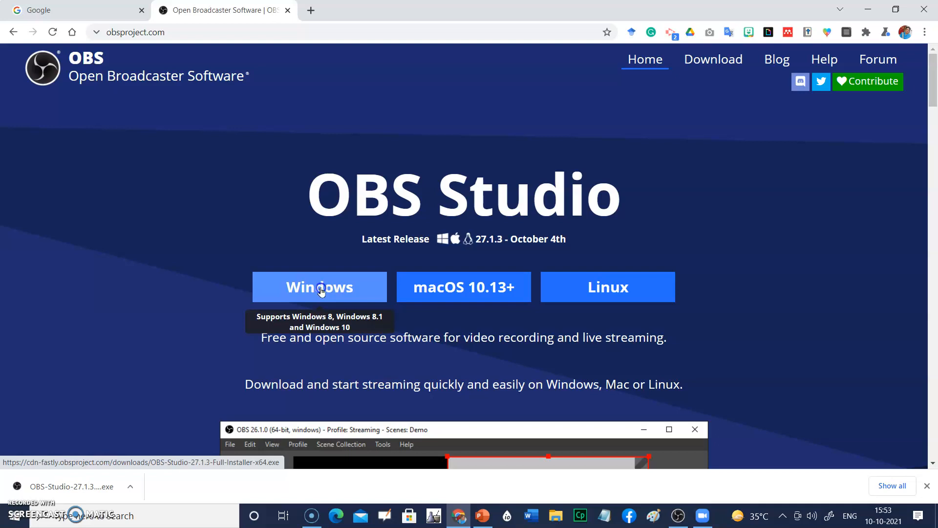
click(321, 289)
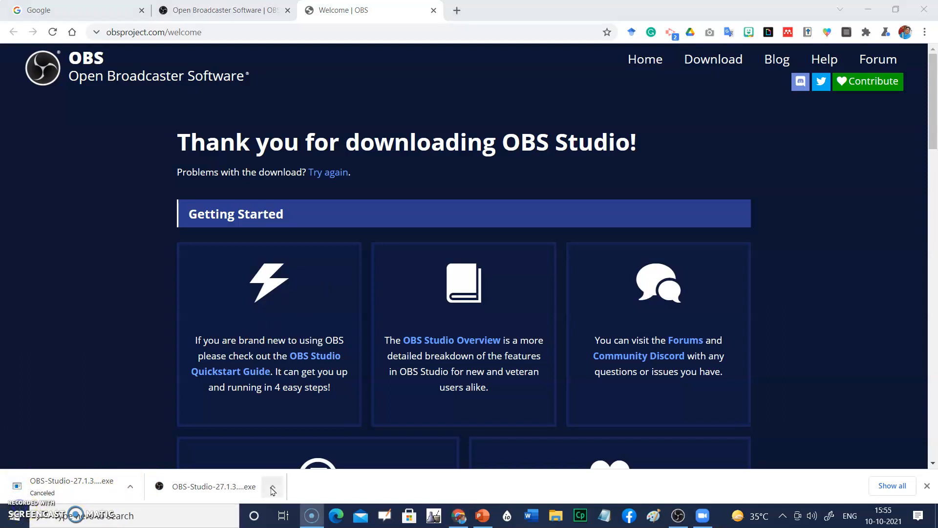
Launch the downloaded OBS Studio 27.1.3 installer and cancel its setup wizard.
click(272, 487)
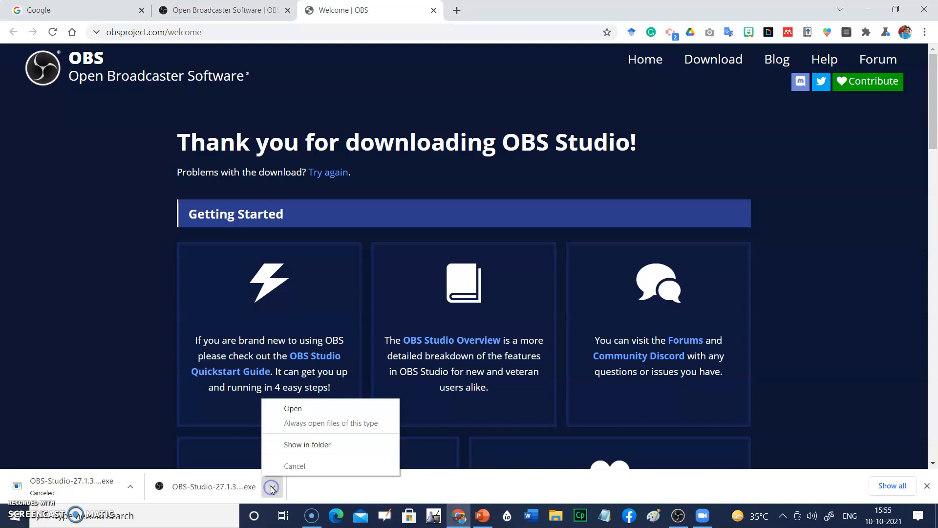
click(295, 410)
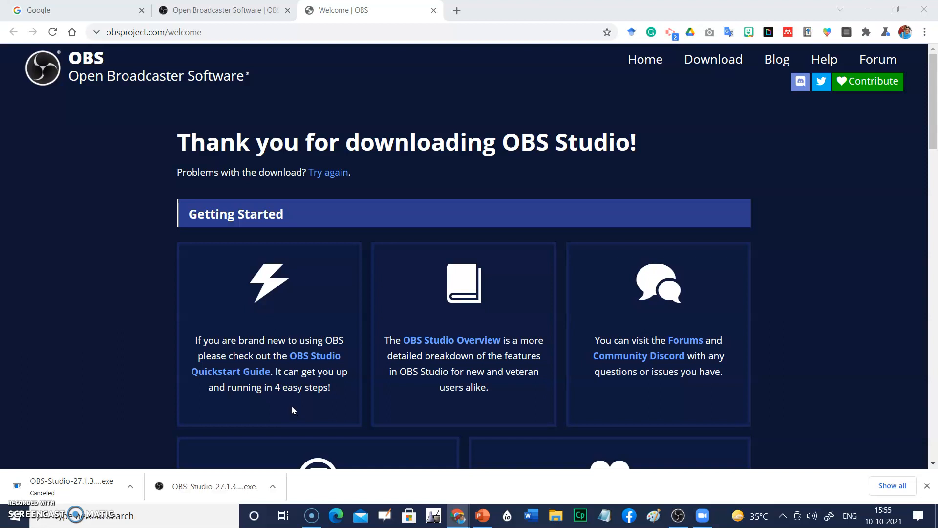
click(287, 408)
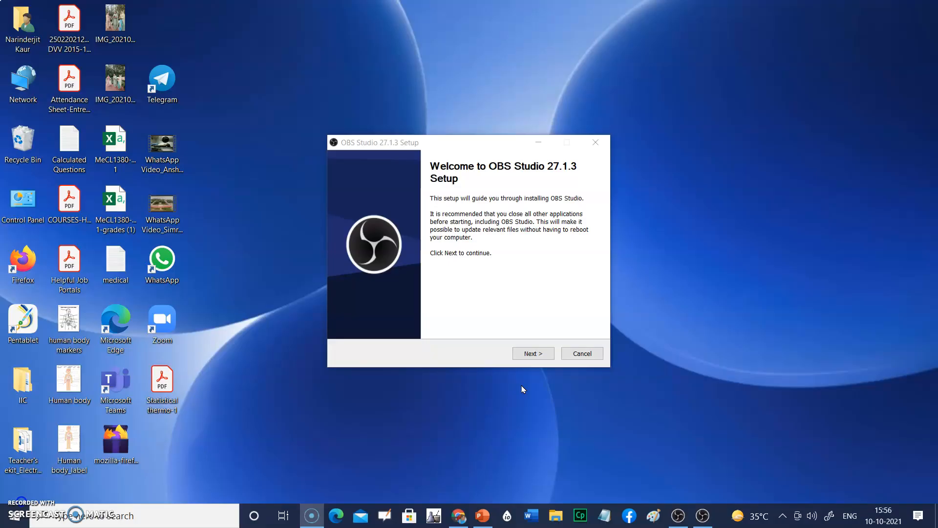
click(520, 401)
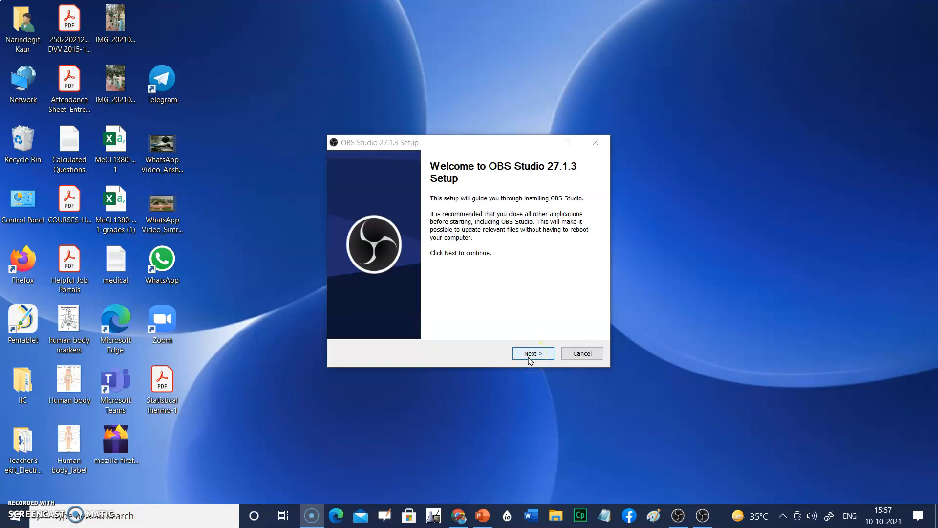
click(585, 353)
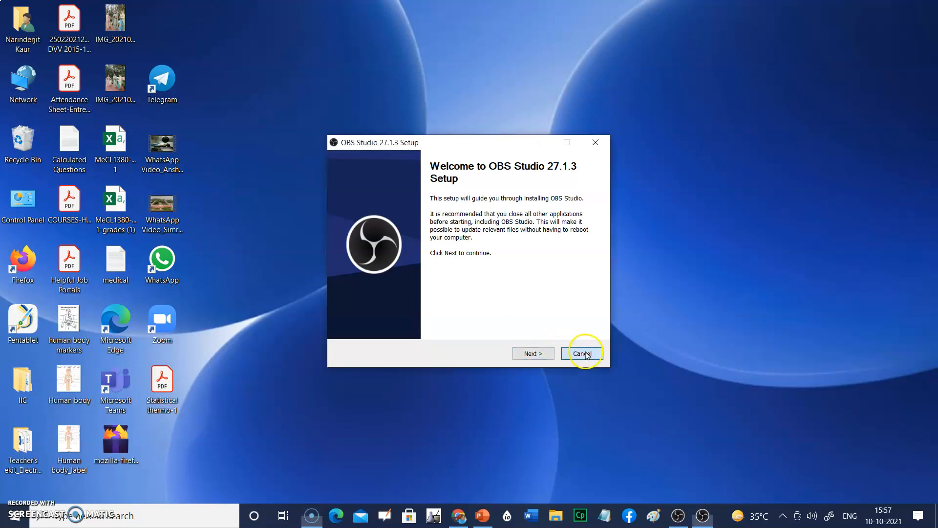
click(494, 300)
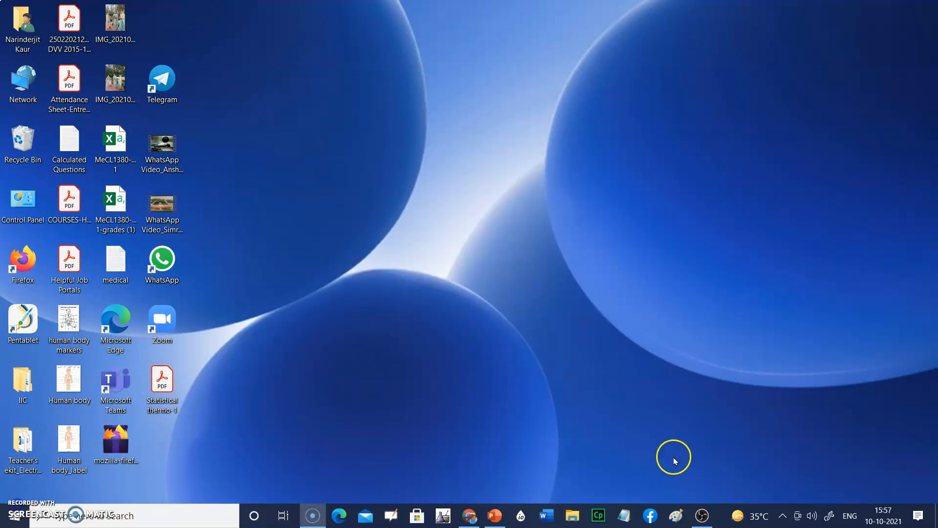
Switch to the running OBS Studio and add a new scene with the suggested name Scene 6.
click(703, 516)
click(646, 159)
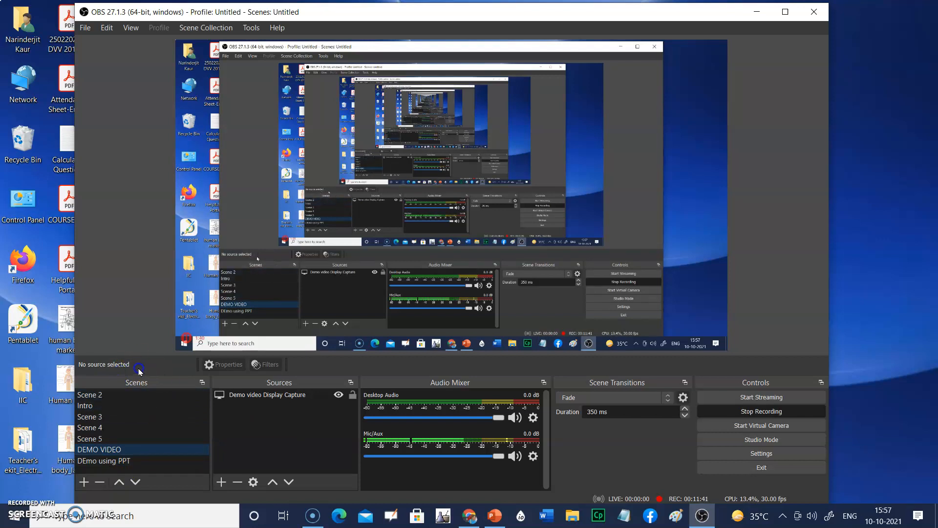
click(84, 482)
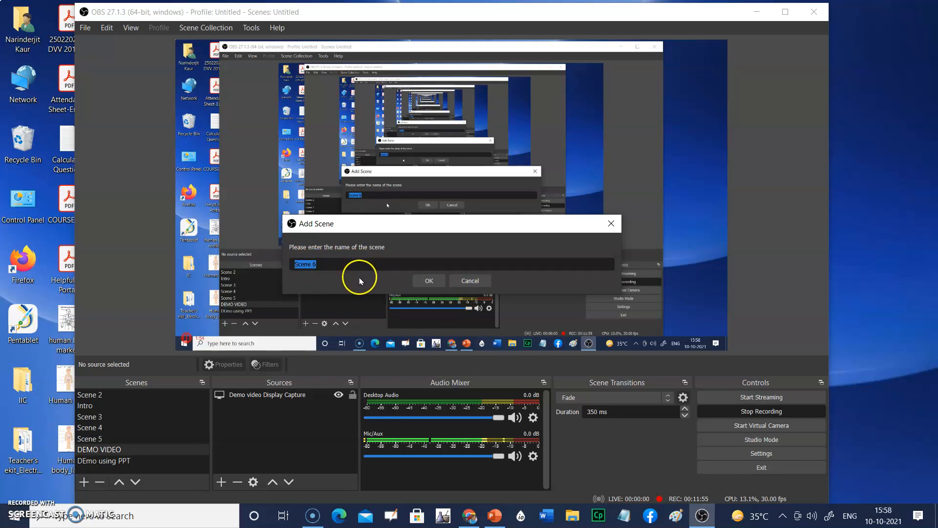
click(418, 285)
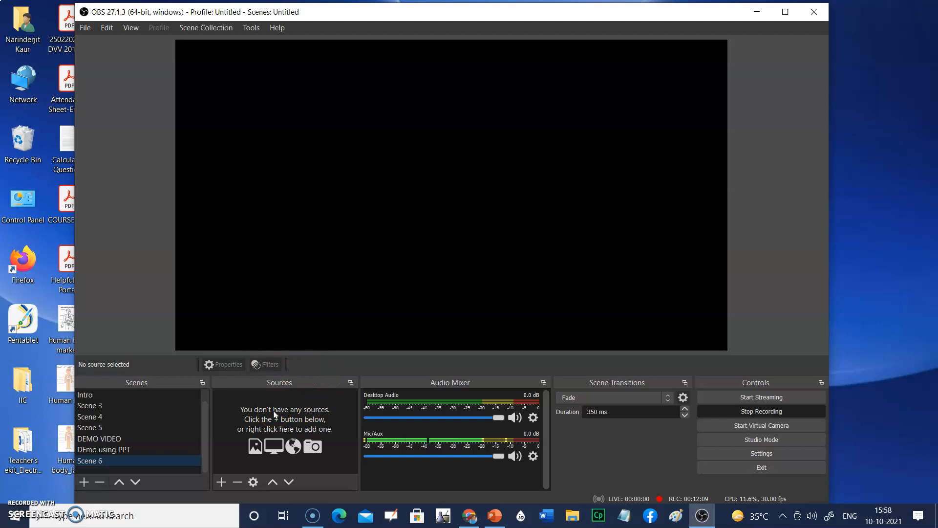
Switch to PowerPoint to check the open Electronic Spectra presentation, and return to OBS Studio.
click(221, 482)
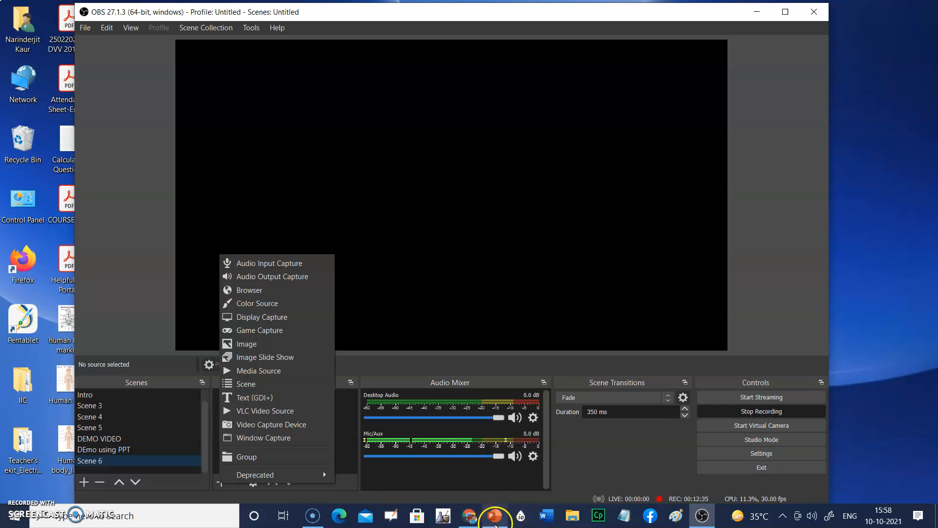
mouse_move(496, 520)
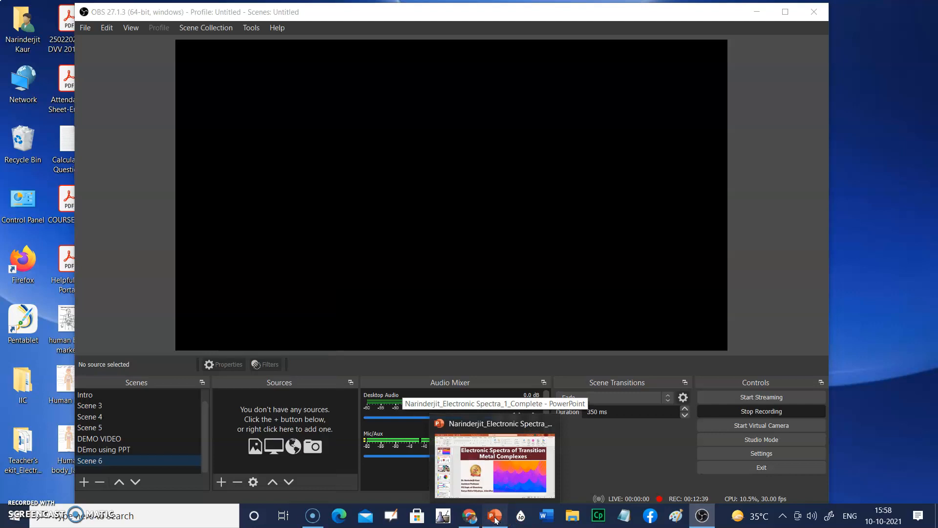
click(496, 519)
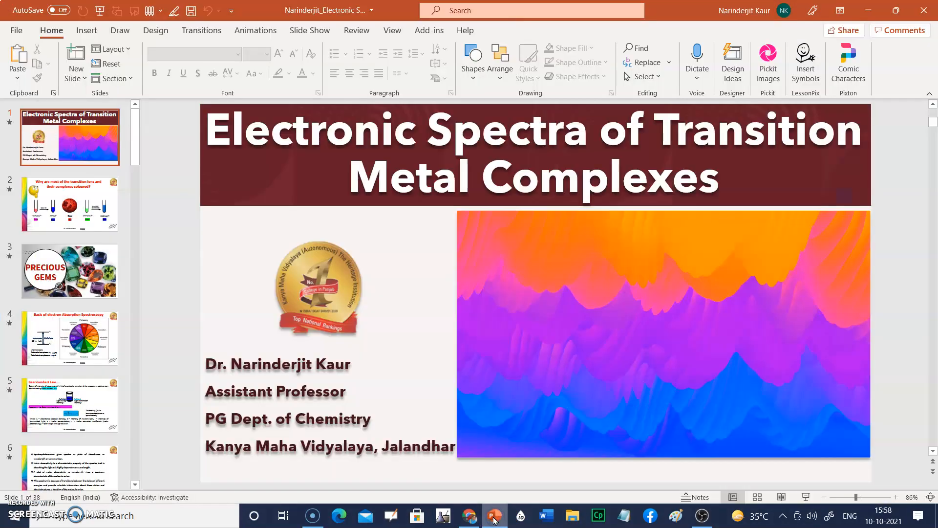
click(703, 515)
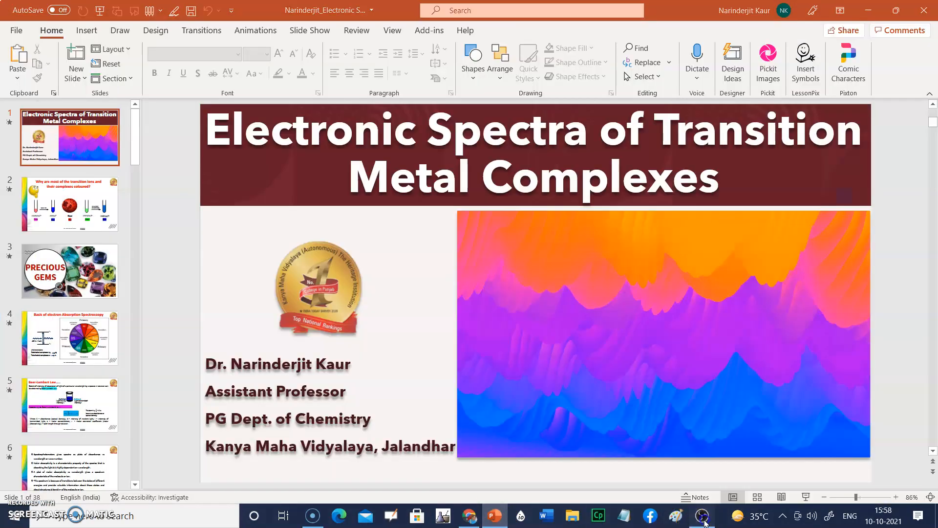
Add a new Window Capture source to Scene 6, keeping the suggested name Window Capture 2 and the source visible.
click(222, 483)
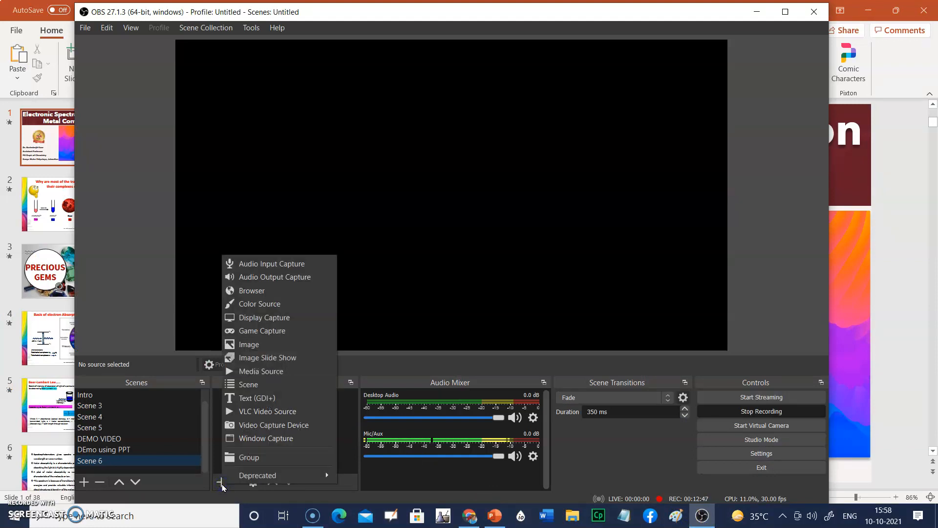
click(264, 439)
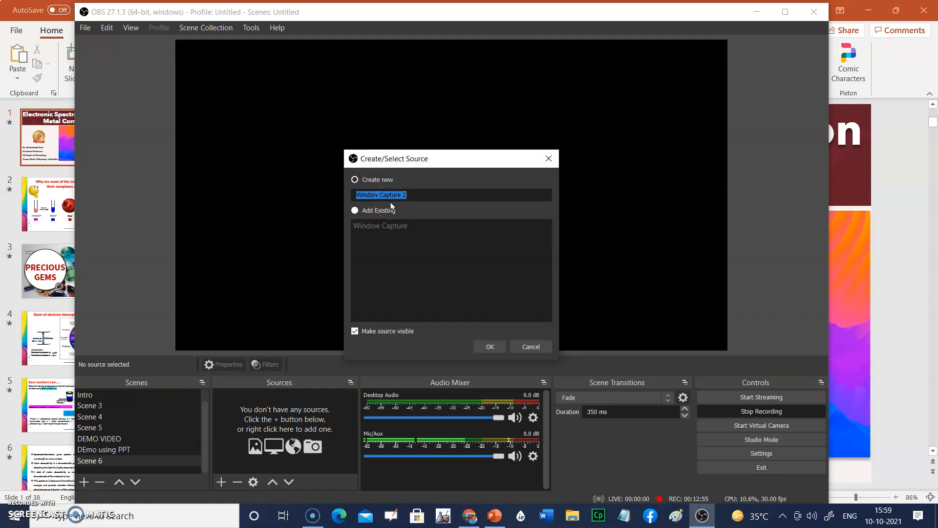
click(489, 347)
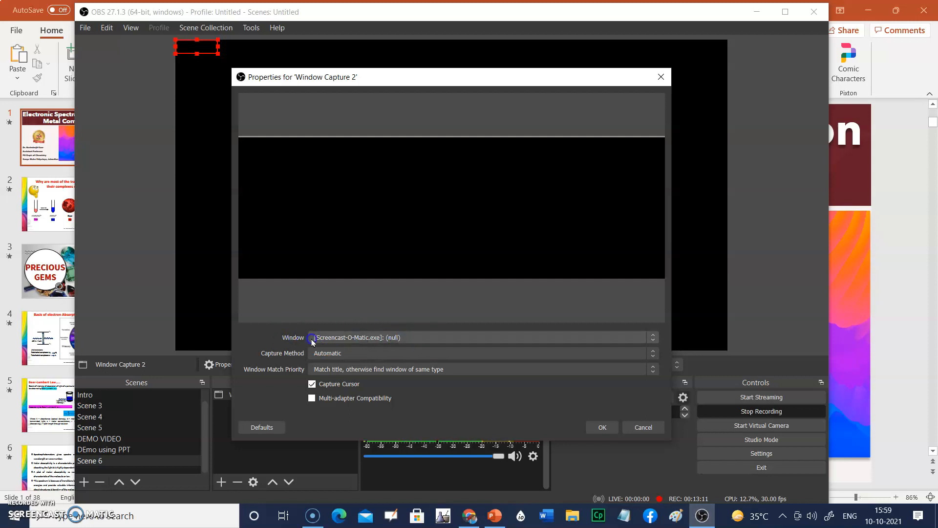
Set the window capture to the PowerPoint presentation window with the Windows 10 (1903 and up) capture method.
click(654, 338)
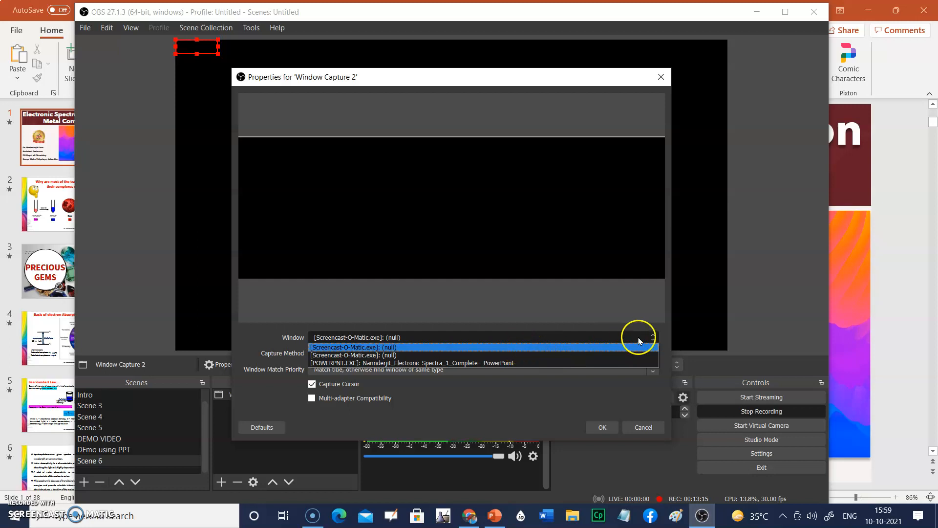
click(495, 363)
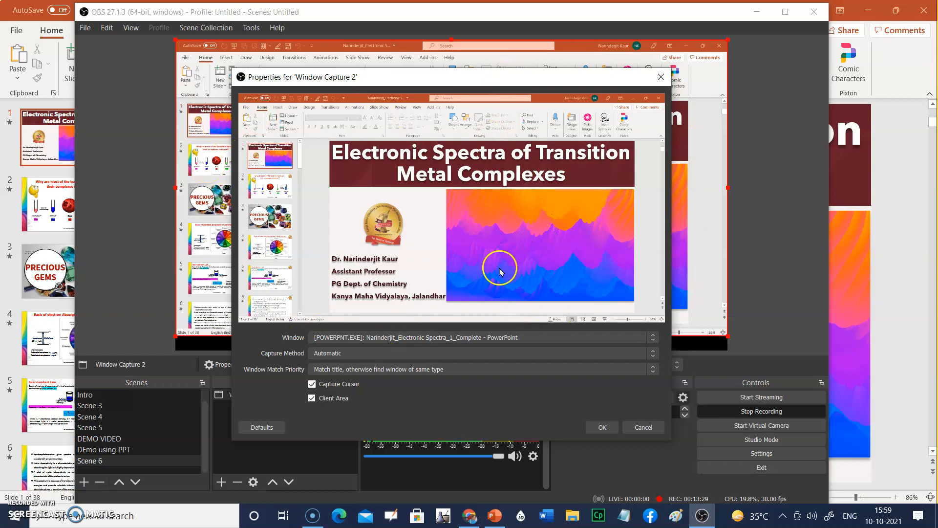
click(650, 355)
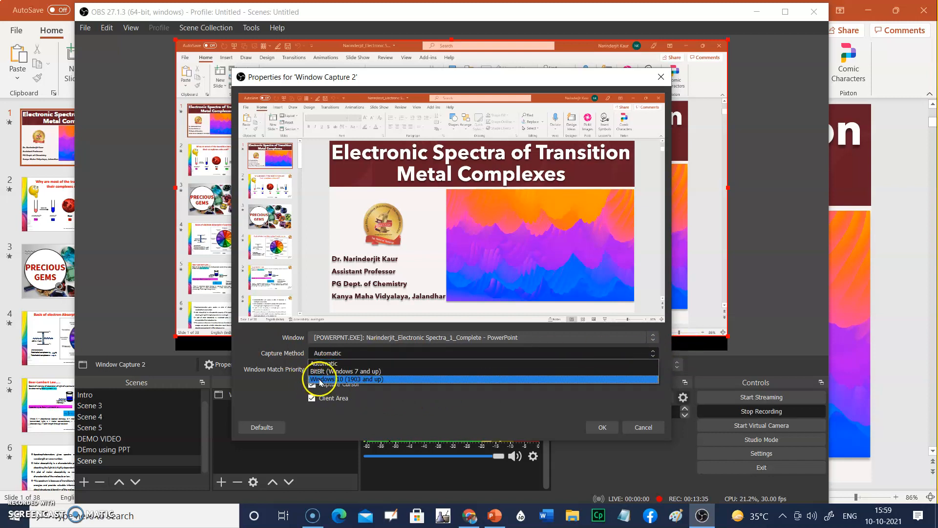
click(363, 380)
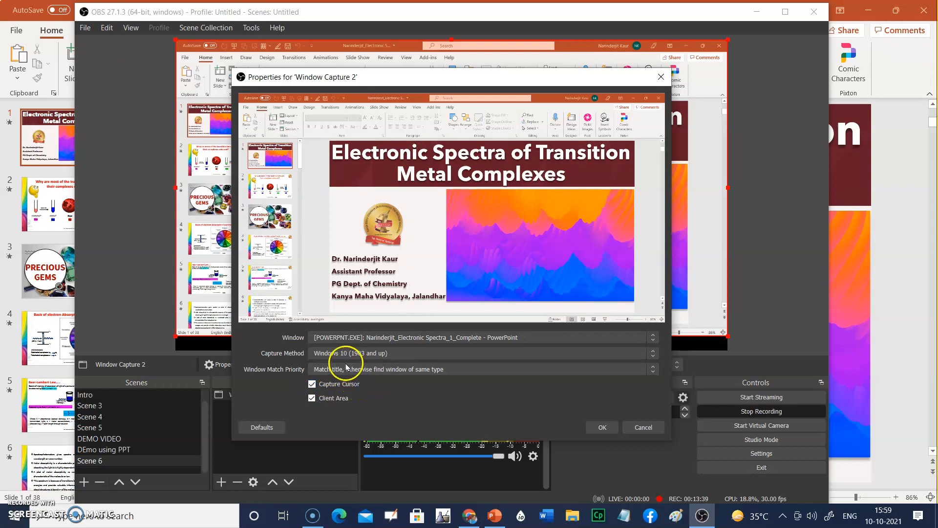